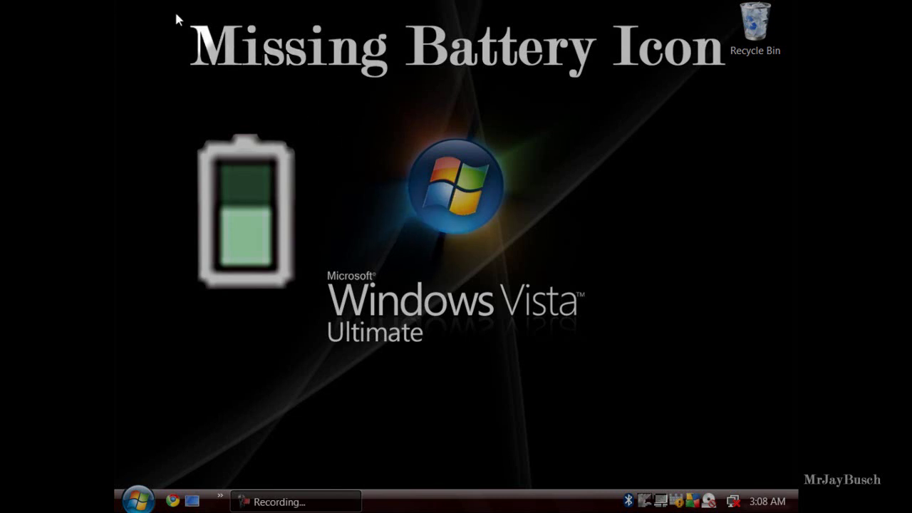
Open the taskbar's Properties dialog at its Notification Area tab.
left_click_drag(176, 14, 731, 89)
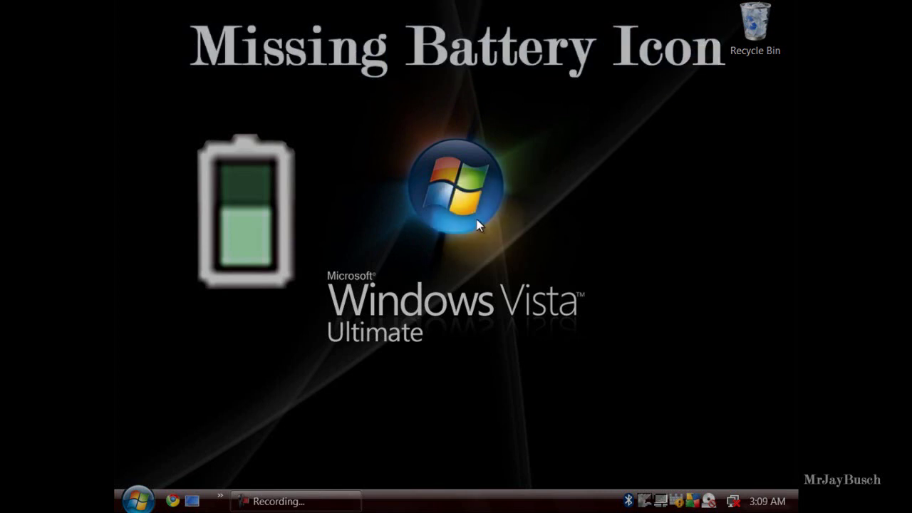
left_click_drag(322, 264, 589, 325)
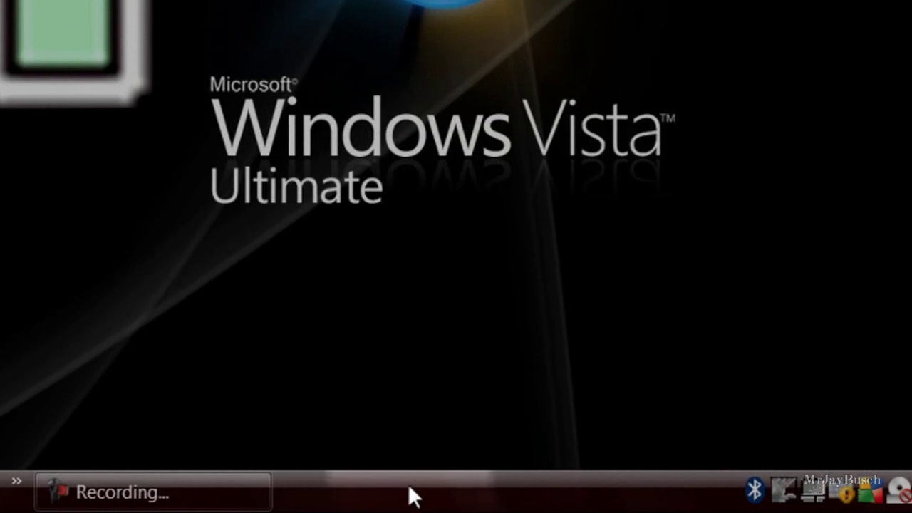
right_click(407, 484)
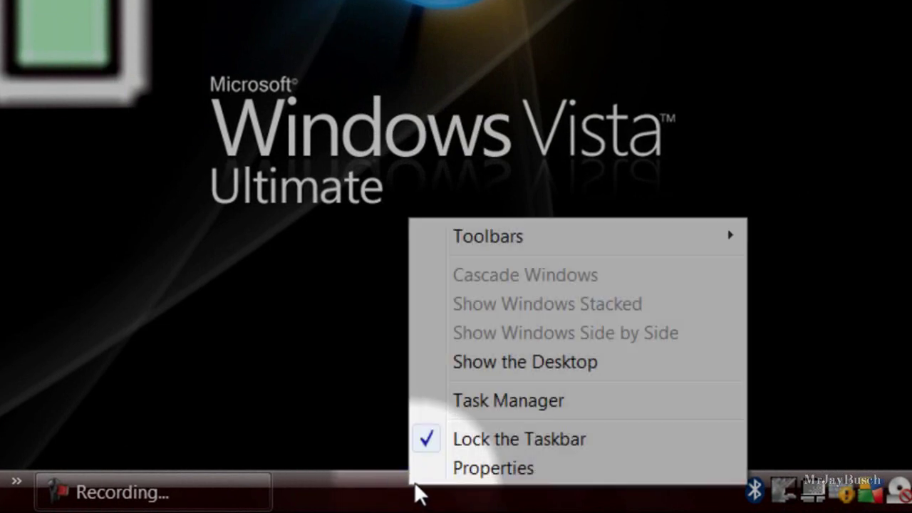
left_click(460, 470)
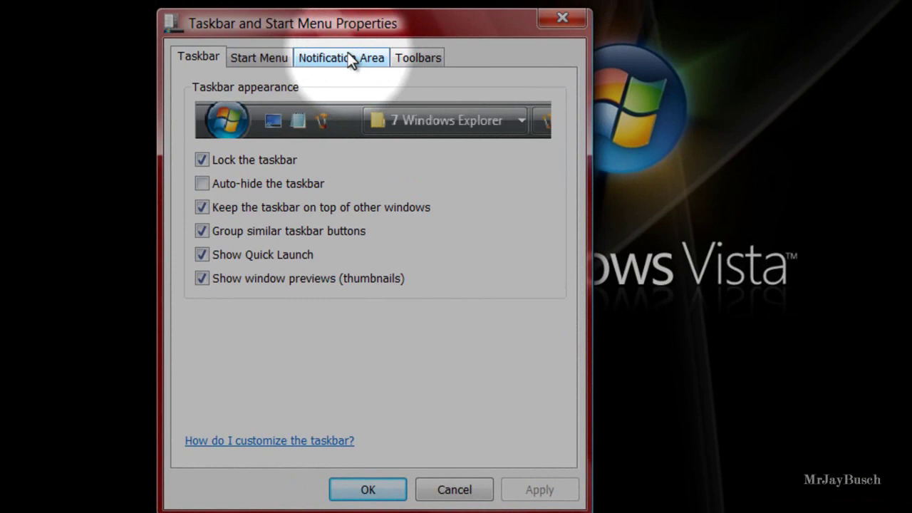
left_click(345, 55)
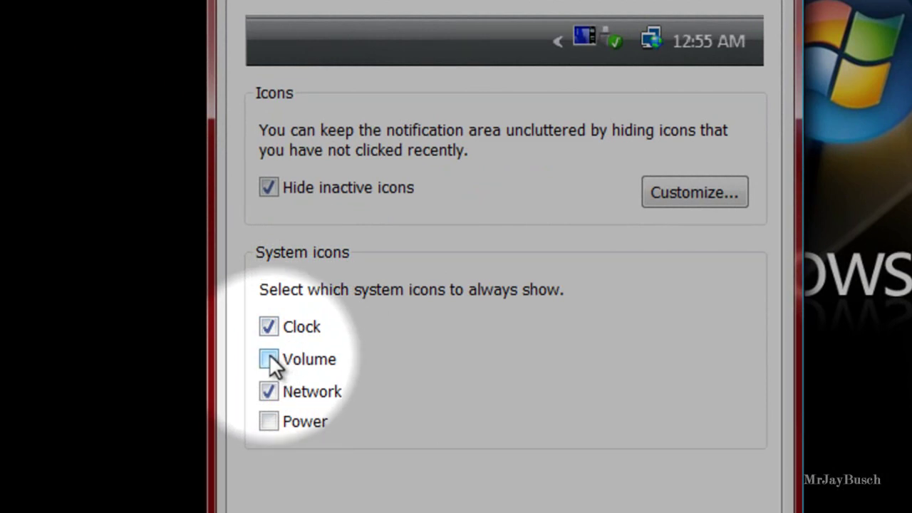
Tick Volume, Network and Power under System icons, toggling them off and on, then confirm with OK.
left_click(269, 359)
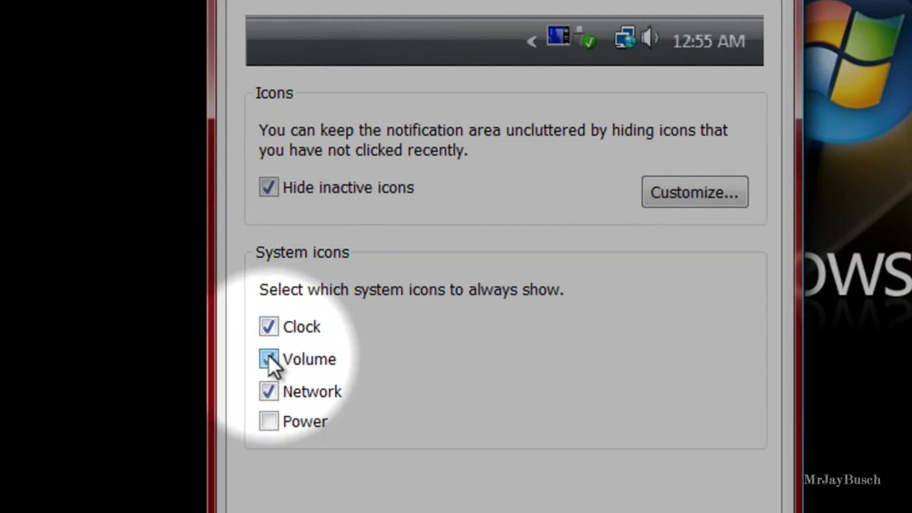
left_click(268, 422)
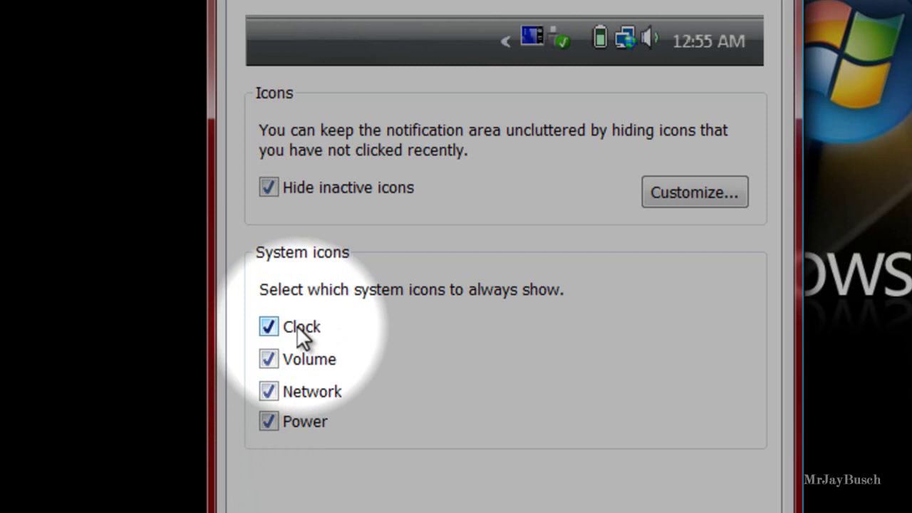
left_click(269, 360)
left_click(268, 392)
left_click(268, 422)
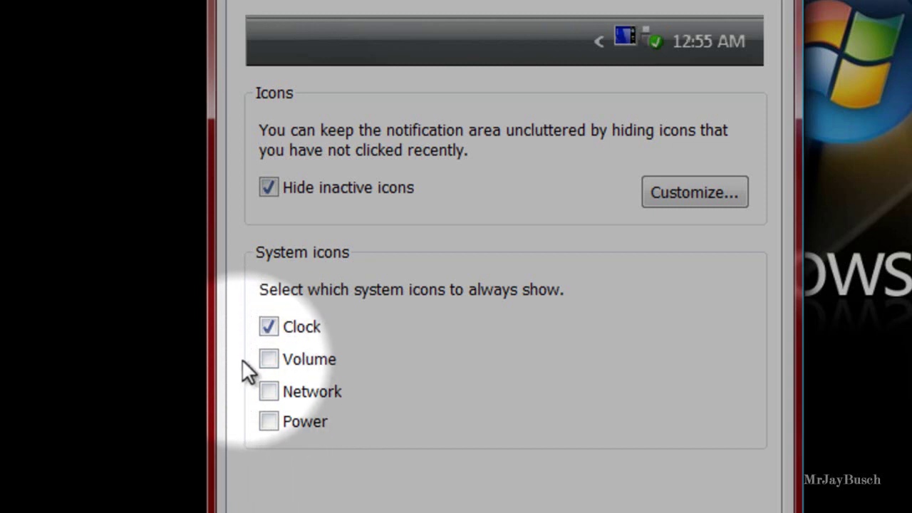
left_click(268, 423)
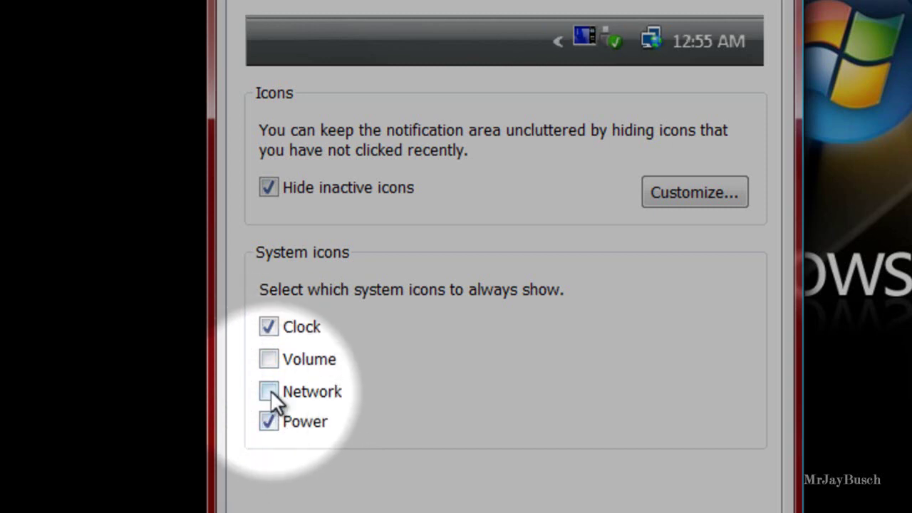
left_click(269, 392)
left_click(268, 360)
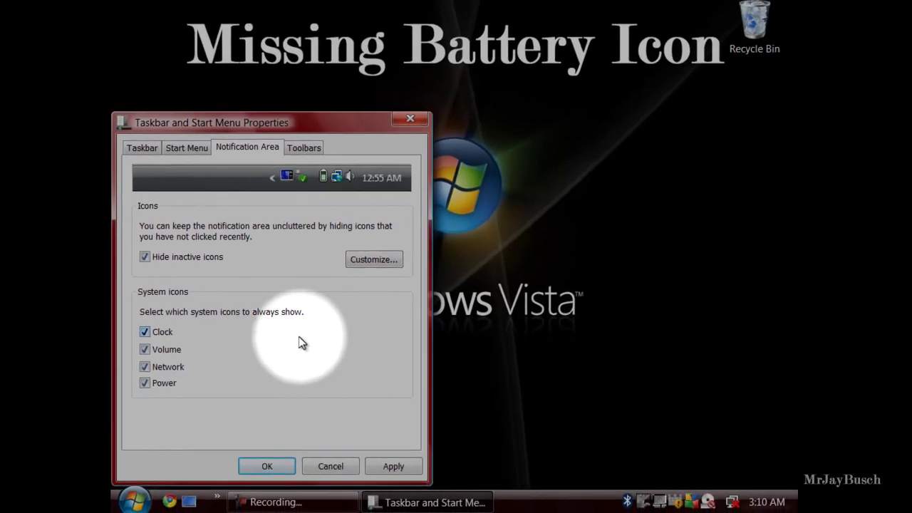
left_click(268, 465)
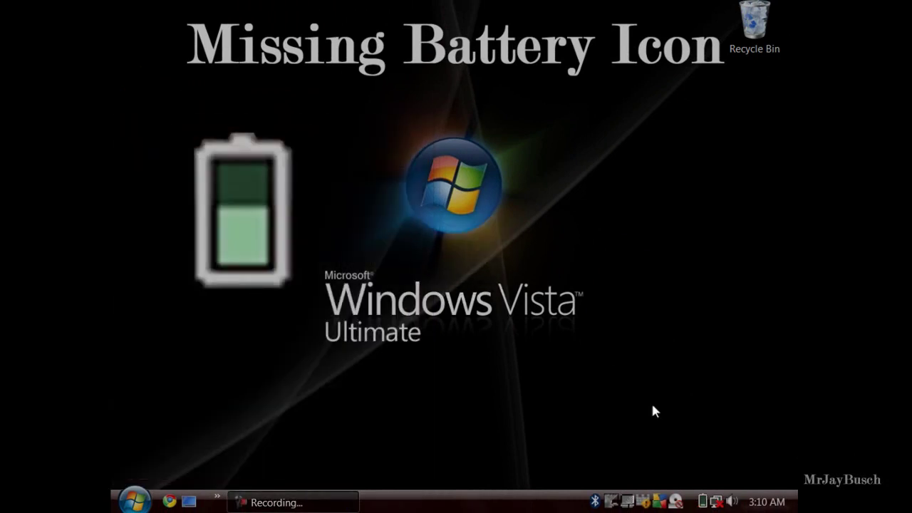
Launch regedit by searching for it in the Start menu's Start Search box.
mouse_move(703, 500)
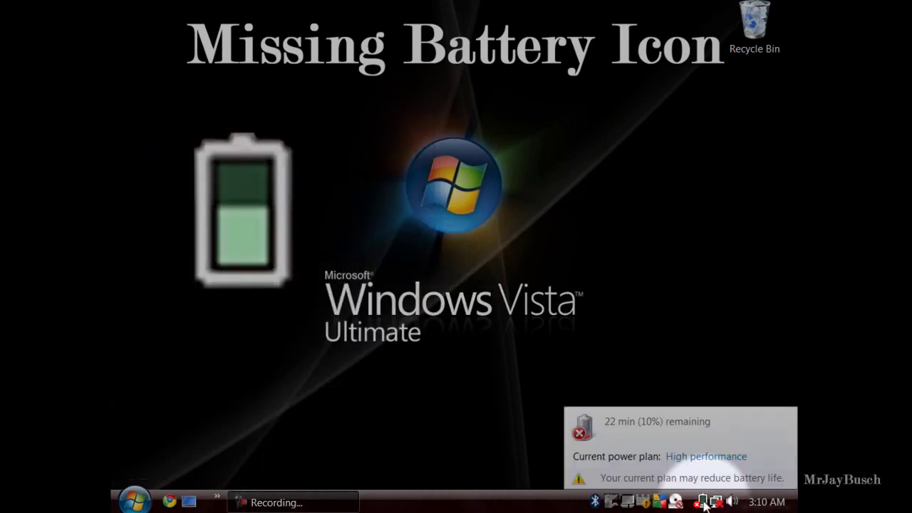
left_click(134, 501)
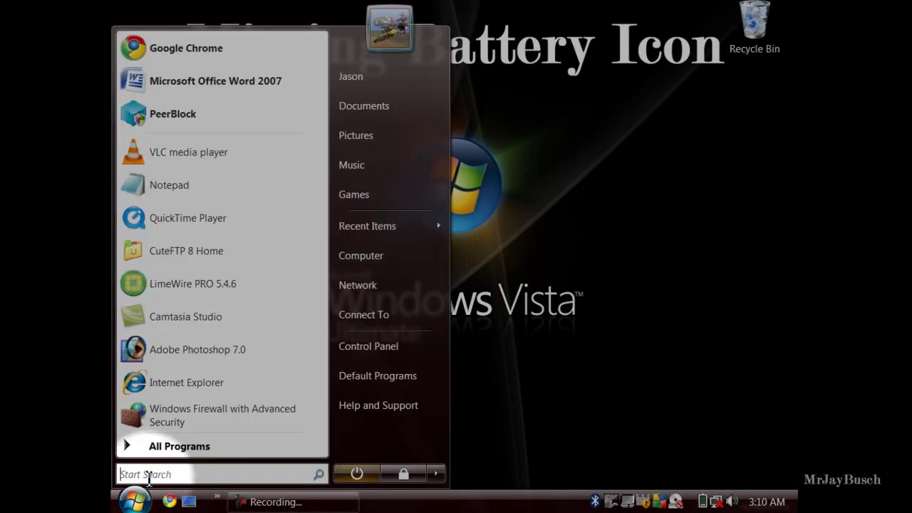
left_click(152, 474)
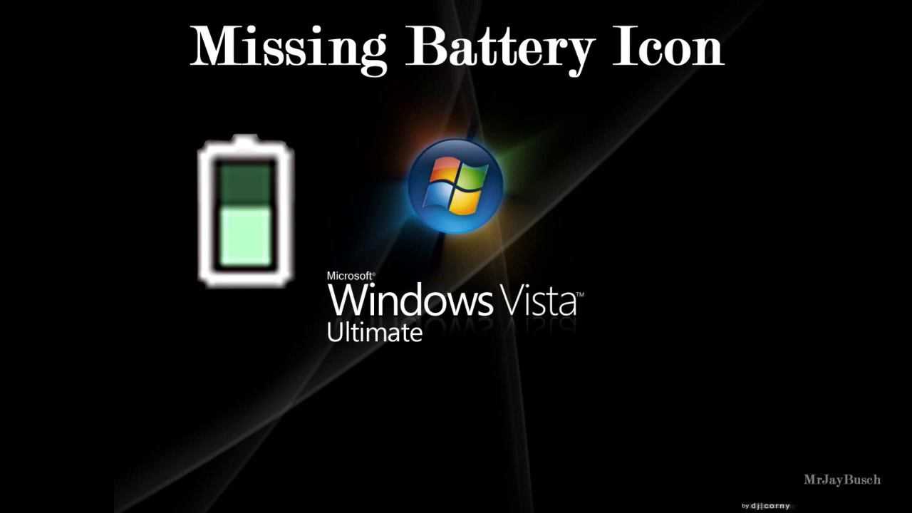
type("regedit")
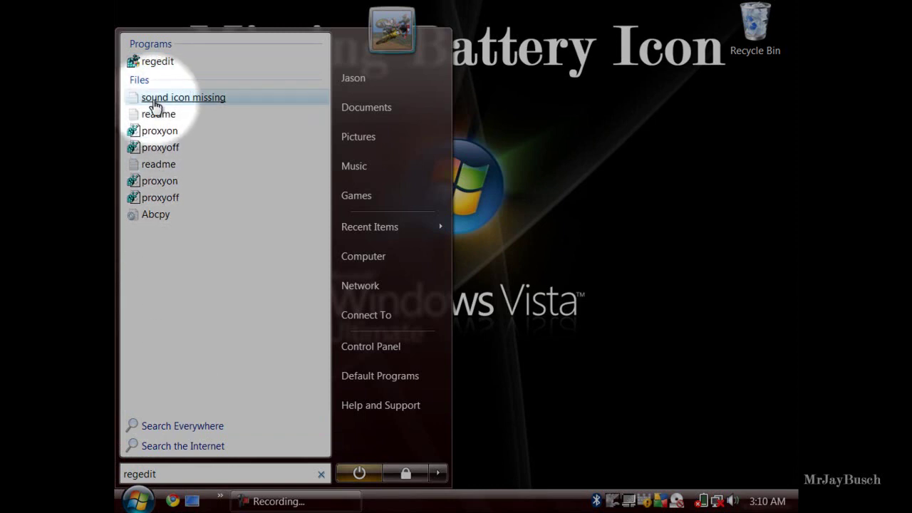
left_click(158, 63)
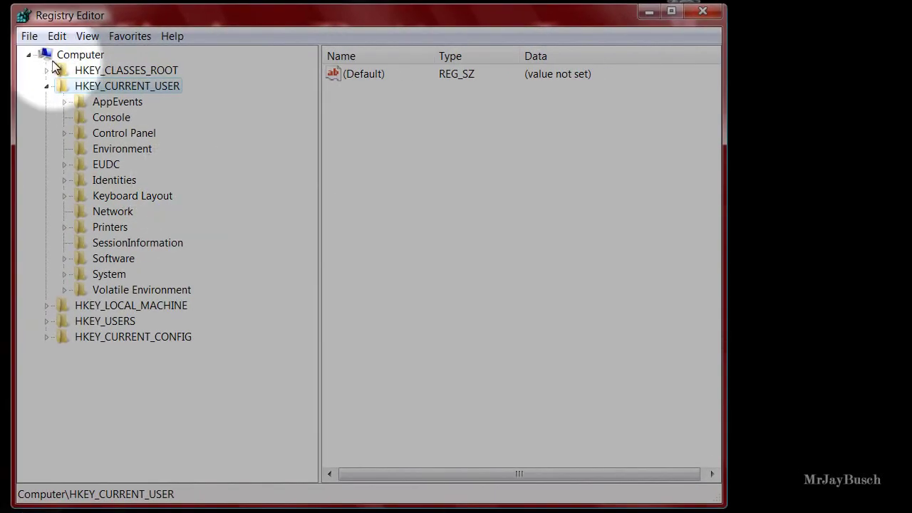
Export the HKEY_CURRENT_USER branch to the Desktop as 'my back up'.
left_click(46, 86)
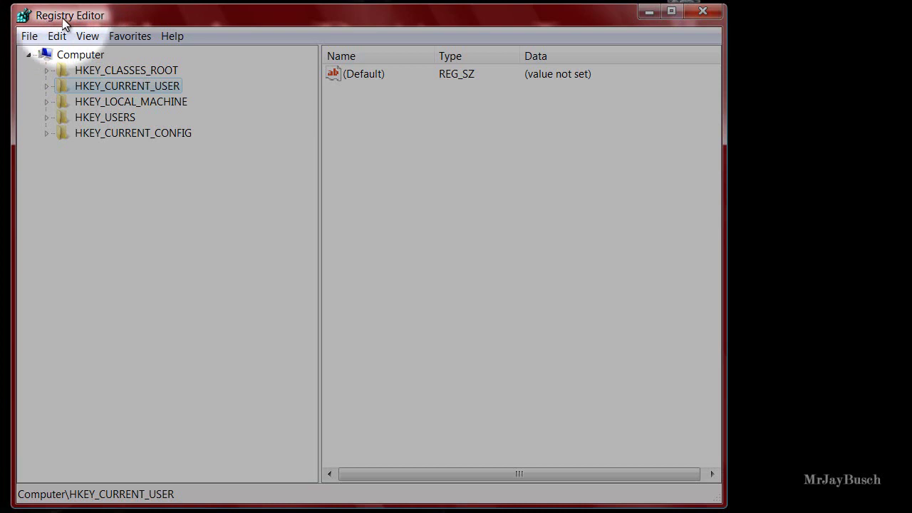
left_click(29, 36)
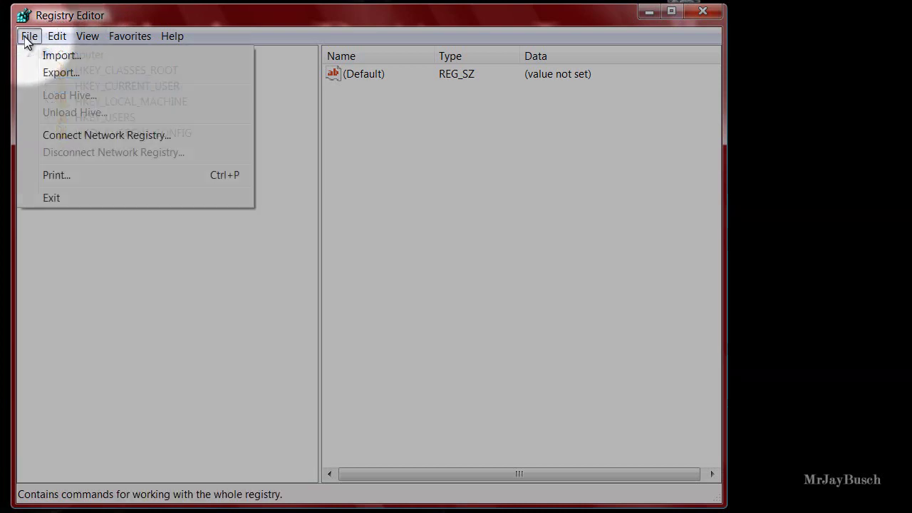
left_click(43, 72)
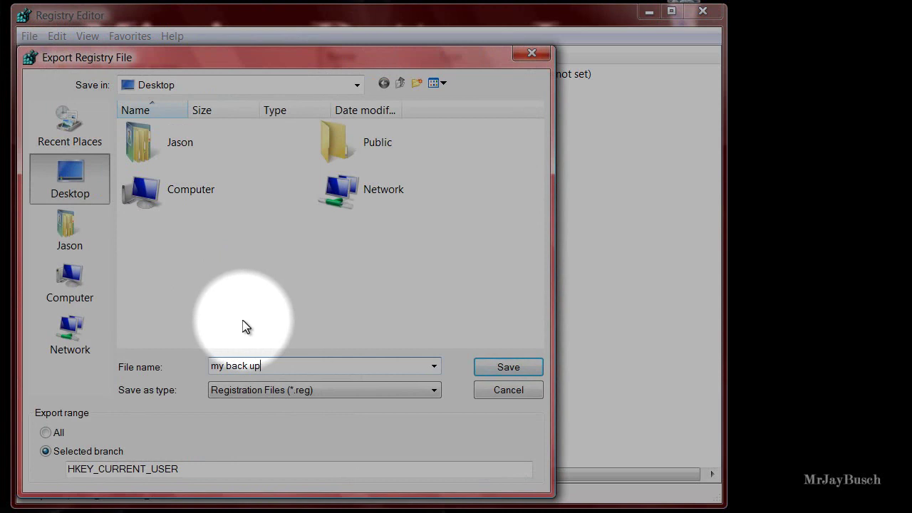
left_click_drag(261, 366, 185, 371)
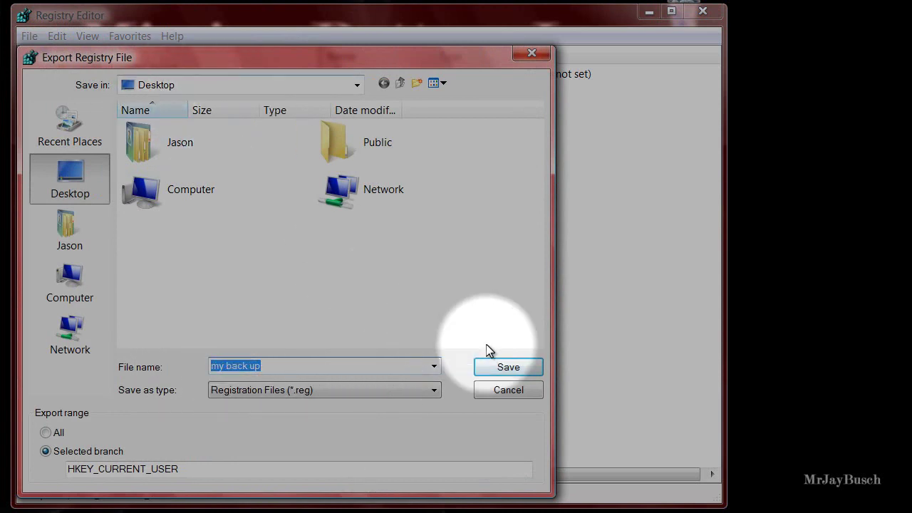
left_click(524, 368)
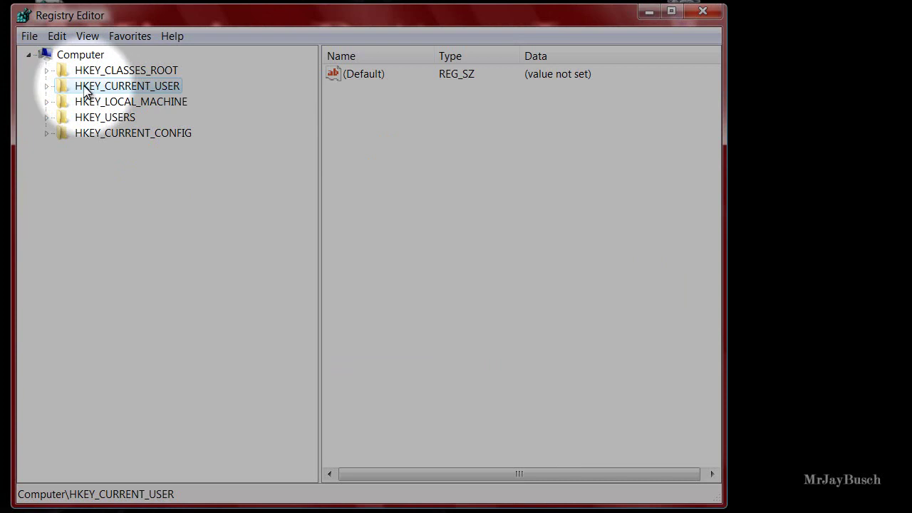
Expand HKEY_CURRENT_USER\Software\Classes in the registry tree.
left_click(46, 86)
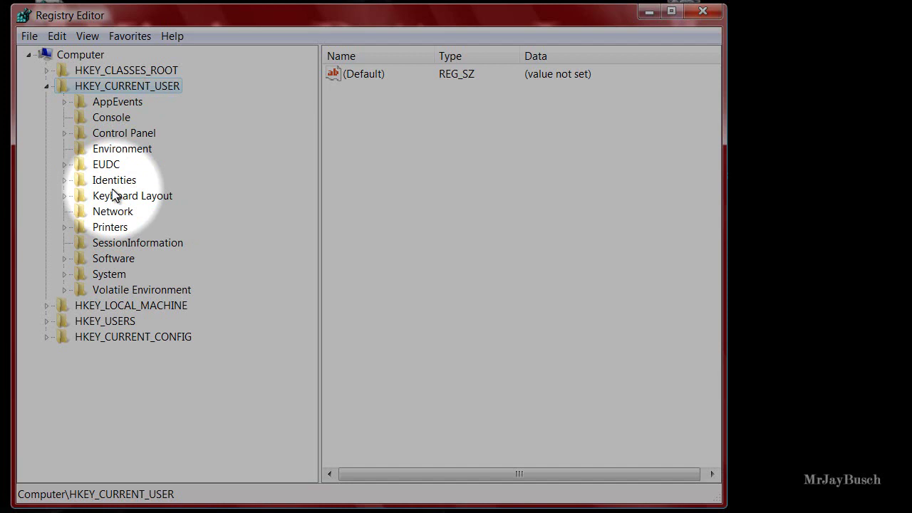
left_click(108, 259)
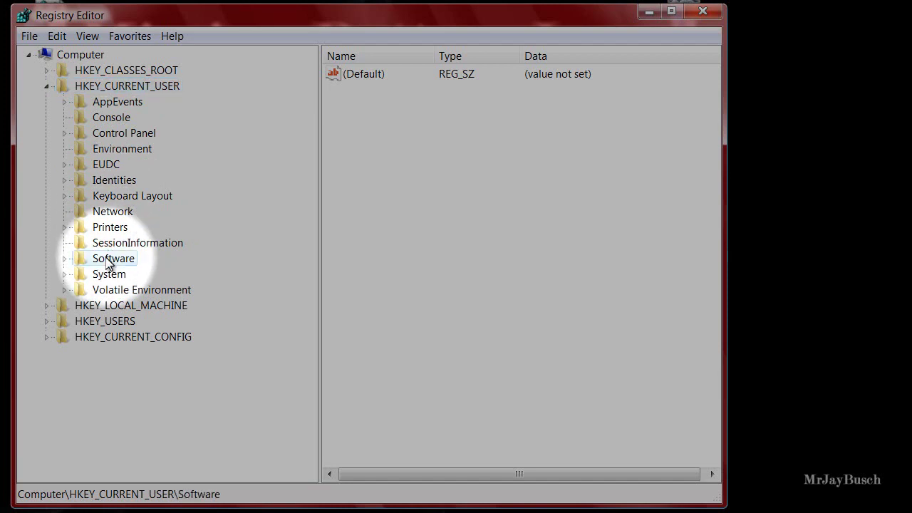
left_click(64, 260)
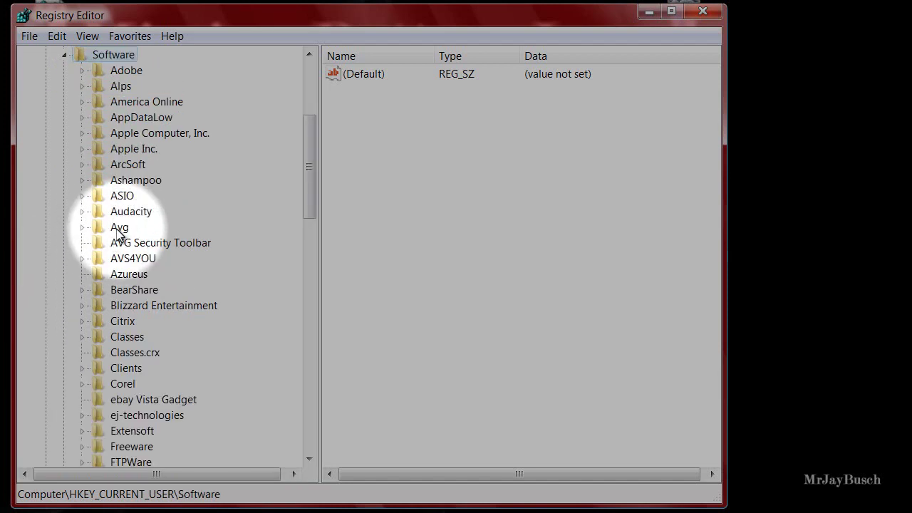
scroll(120, 263, "down", 1)
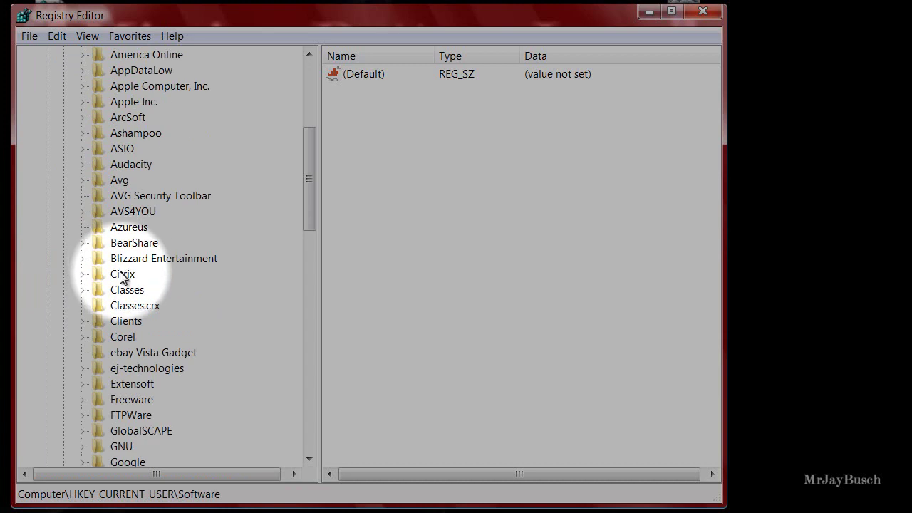
left_click(121, 293)
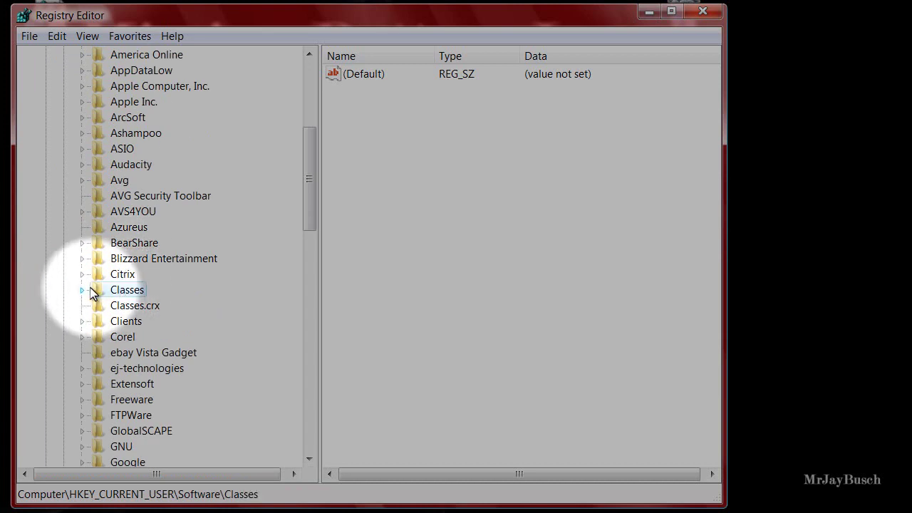
left_click(83, 291)
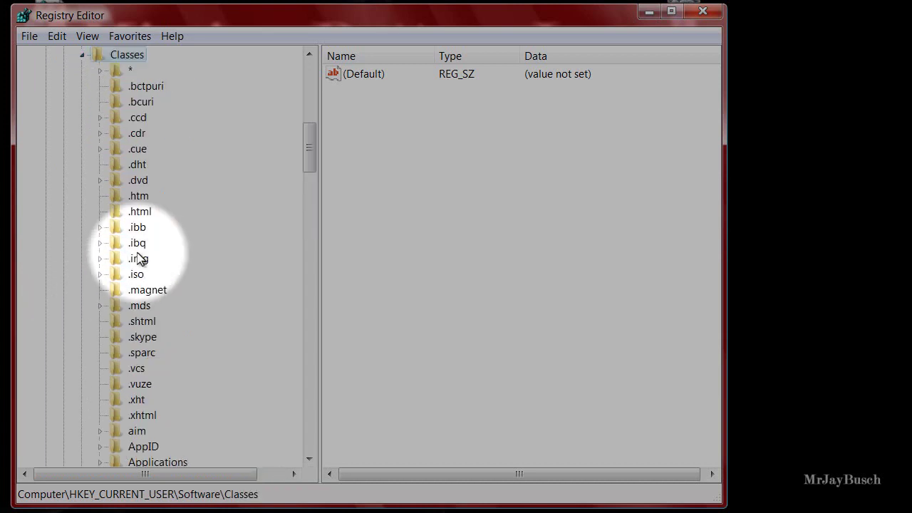
scroll(150, 216, "down", 10)
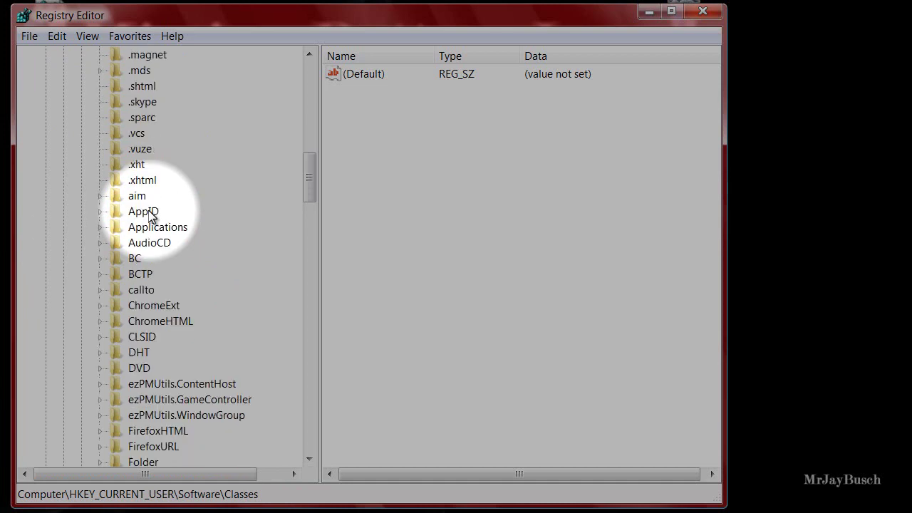
scroll(149, 216, "down", 12)
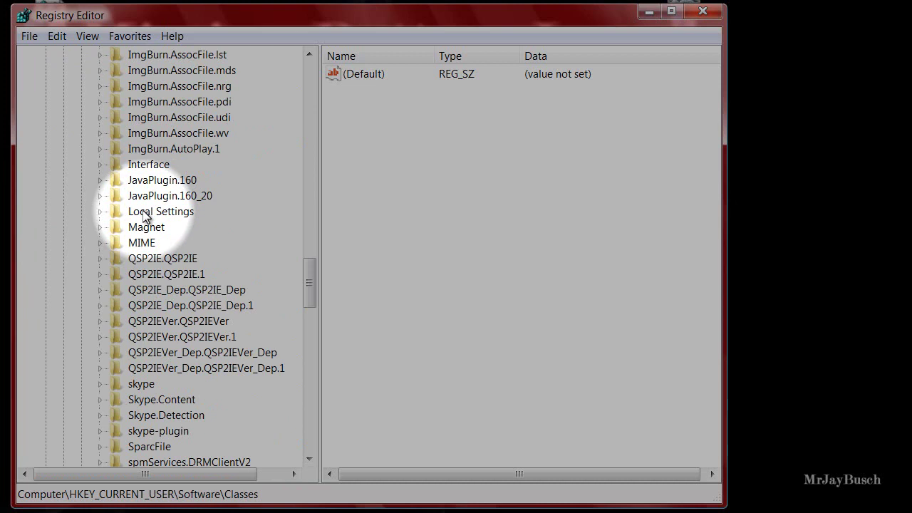
Expand Local Settings\Software\Microsoft\Windows\CurrentVersion and select the TrayNotify key.
left_click(140, 213)
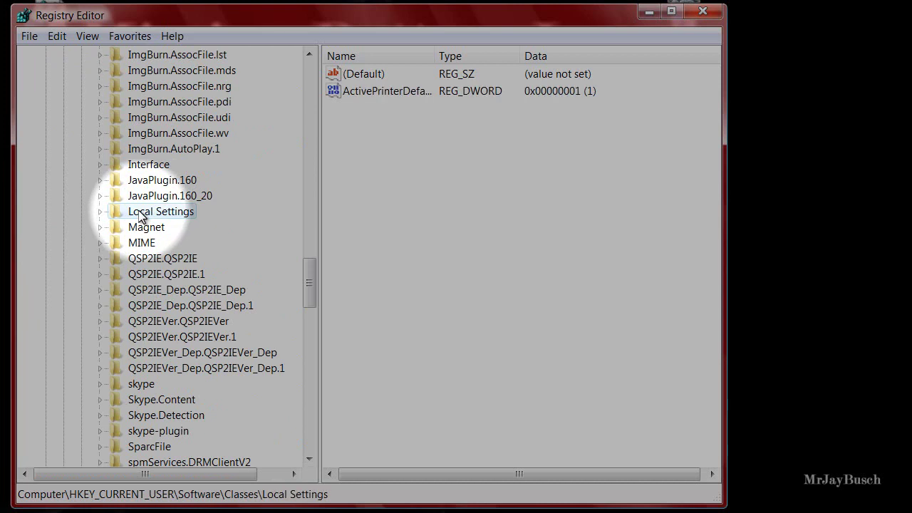
left_click(100, 212)
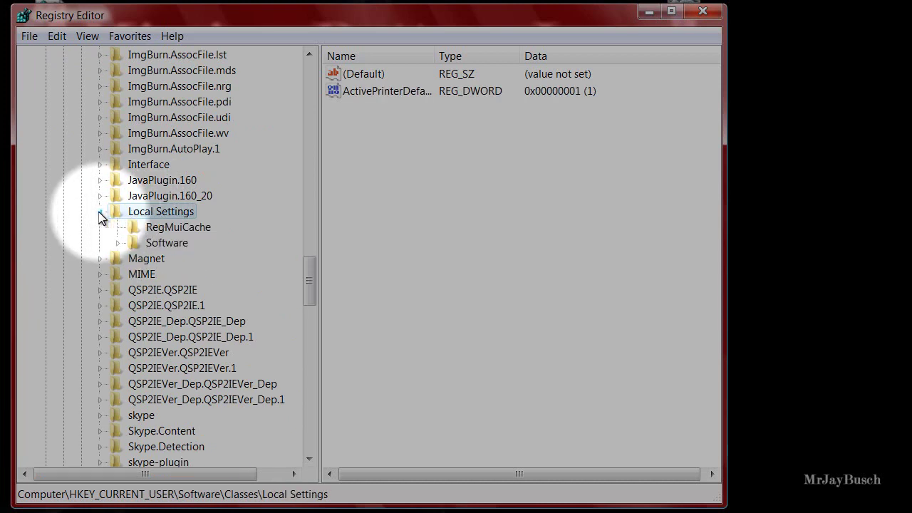
left_click(119, 244)
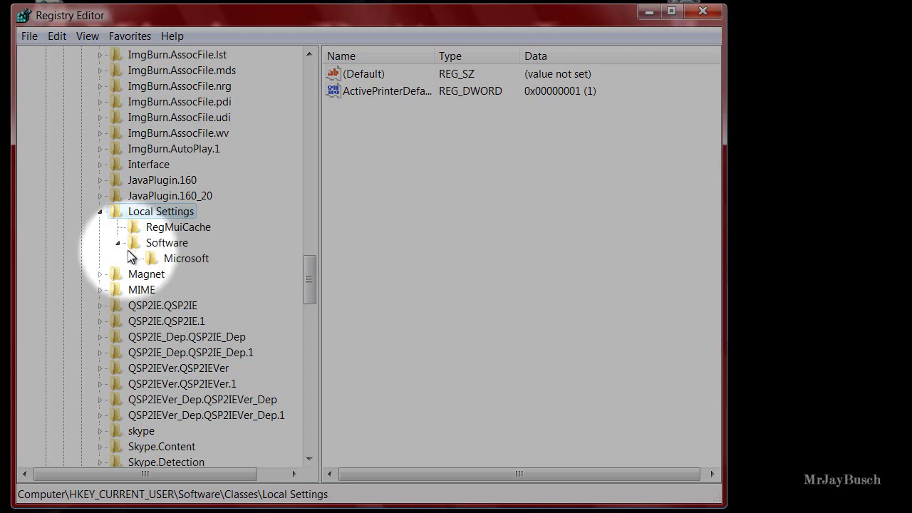
left_click(135, 260)
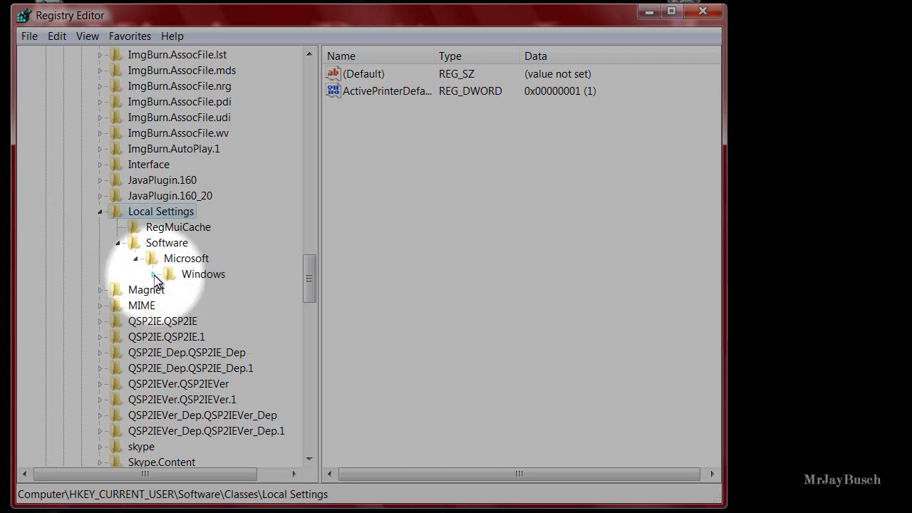
left_click(154, 276)
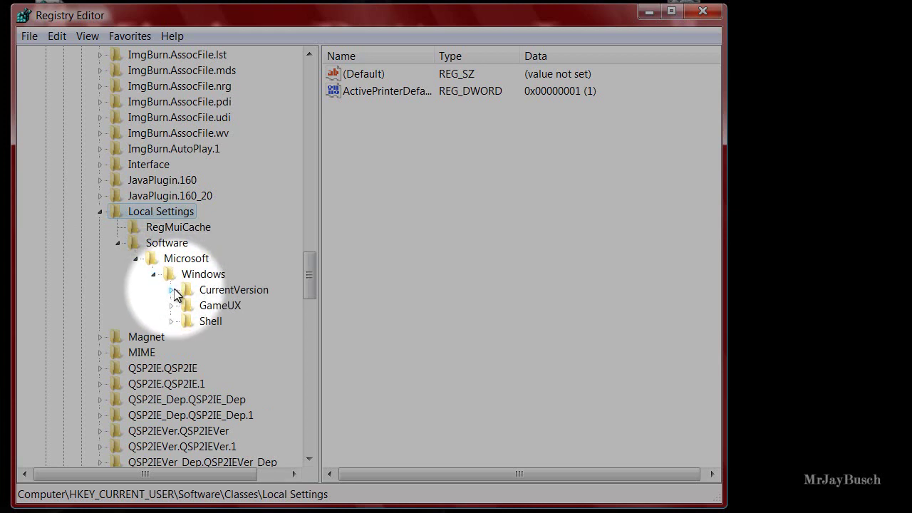
left_click(171, 291)
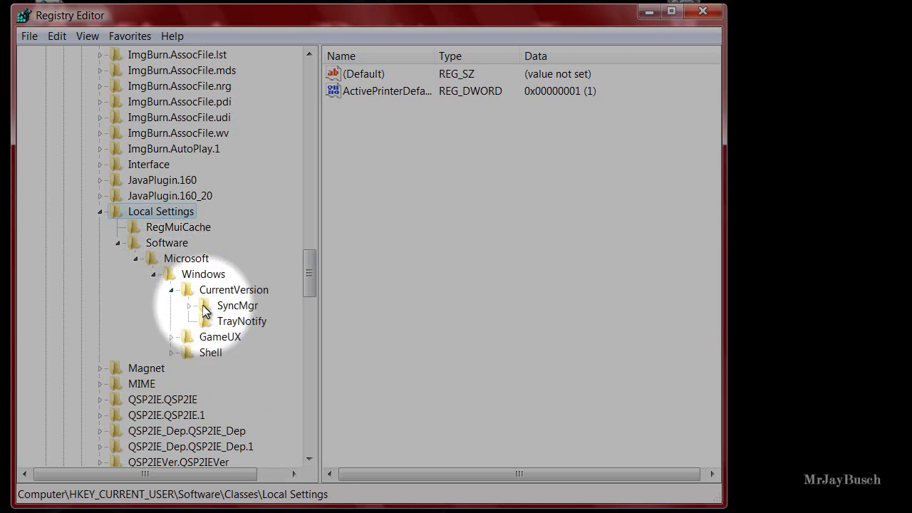
left_click(236, 327)
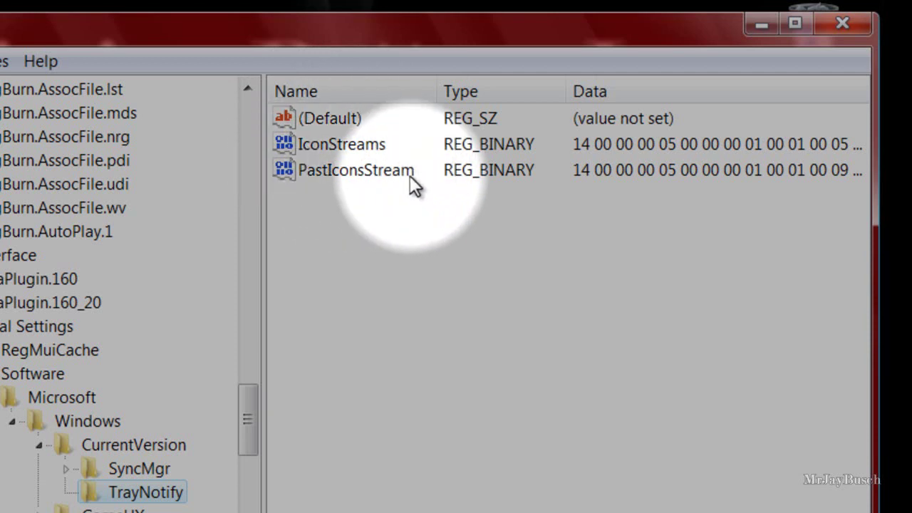
left_click(336, 172)
left_click(342, 144)
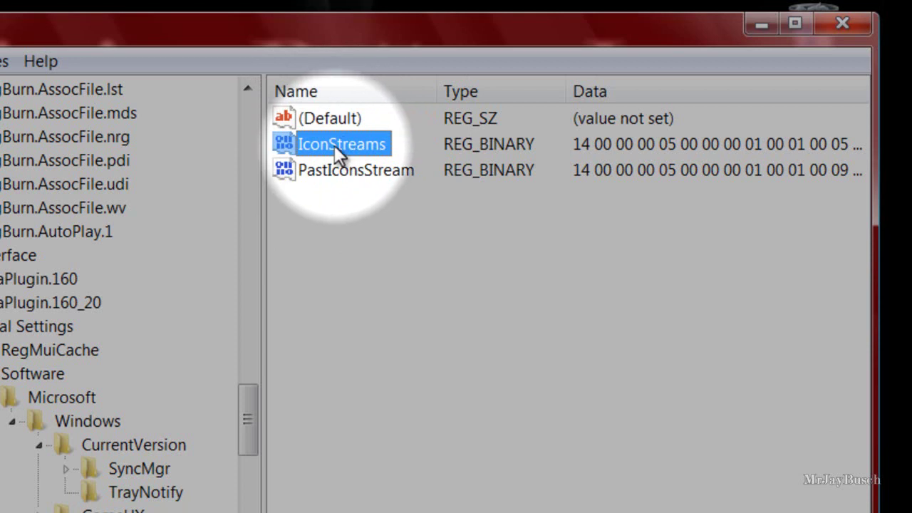
Delete the IconStreams value from the TrayNotify key.
right_click(335, 146)
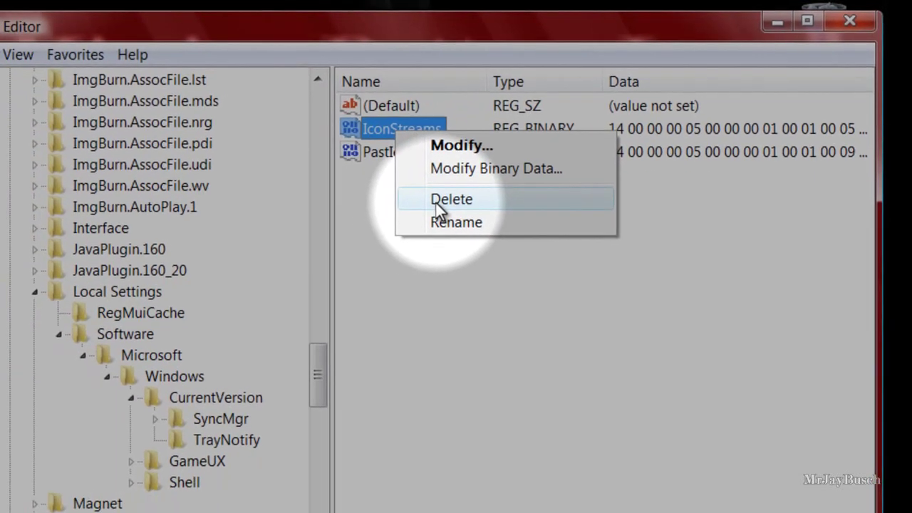
left_click(397, 222)
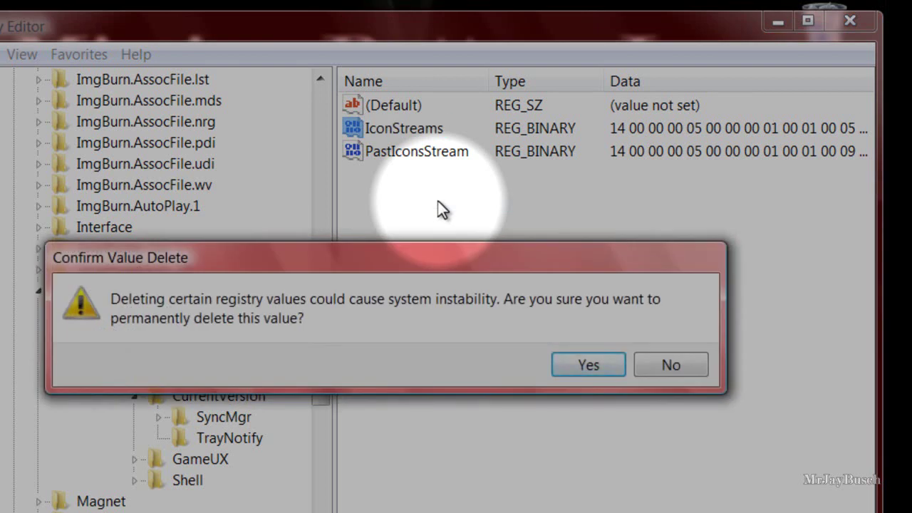
left_click(563, 363)
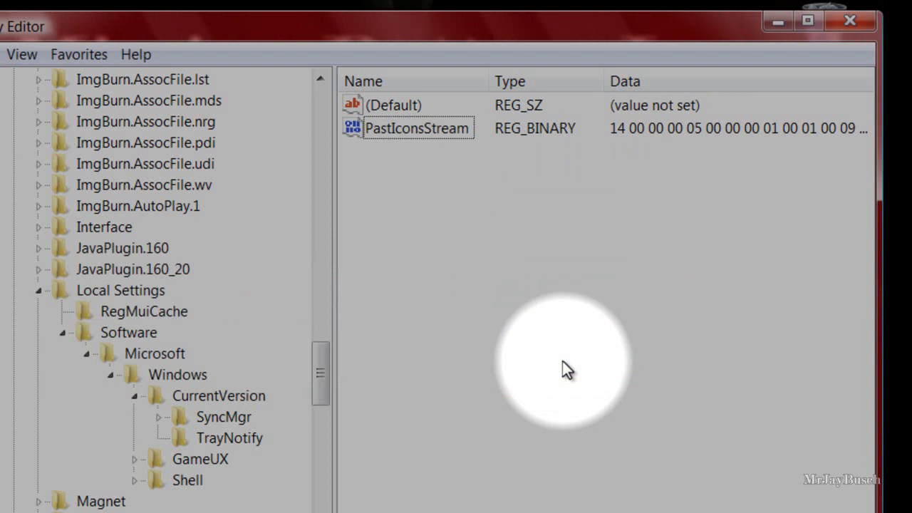
Delete the PastIconsStream value as well, then bring up Task Manager.
left_click(410, 126)
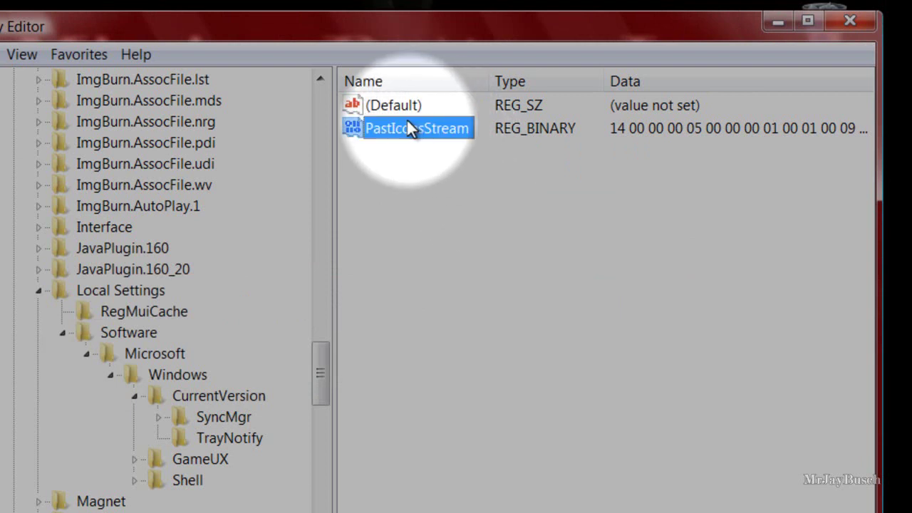
right_click(403, 127)
key("Delete")
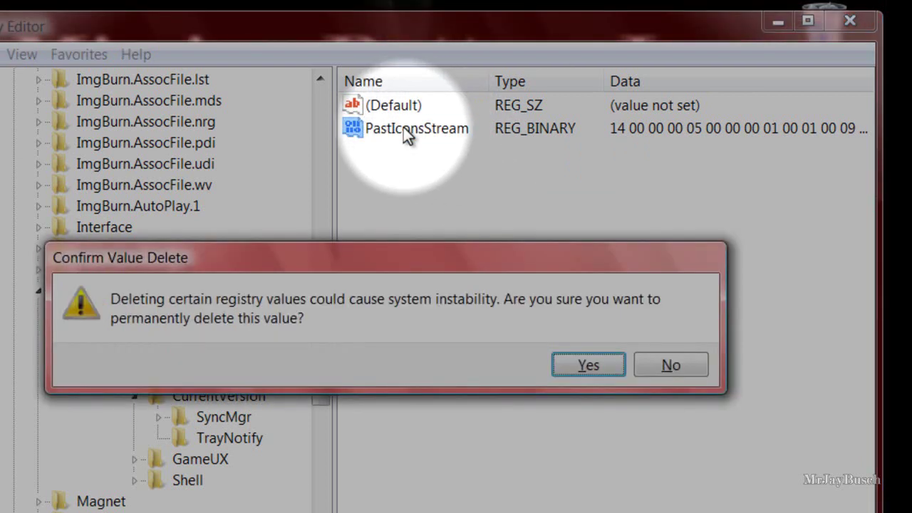
left_click(564, 365)
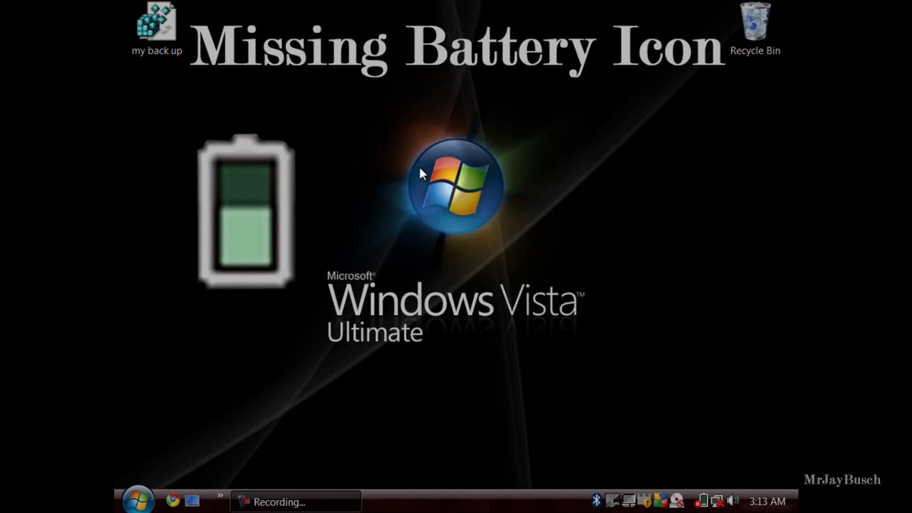
key("ctrl+shift+Escape")
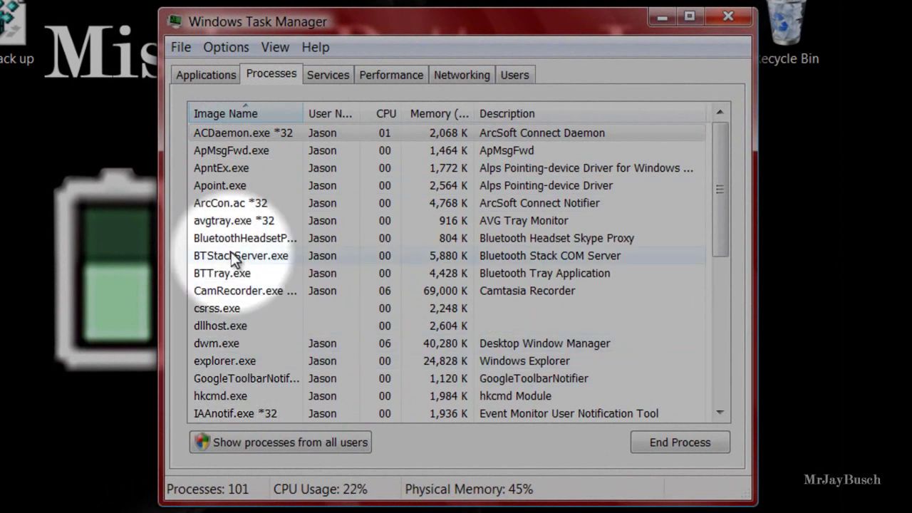
End the explorer.exe process in Task Manager, confirming the prompt.
left_click(205, 362)
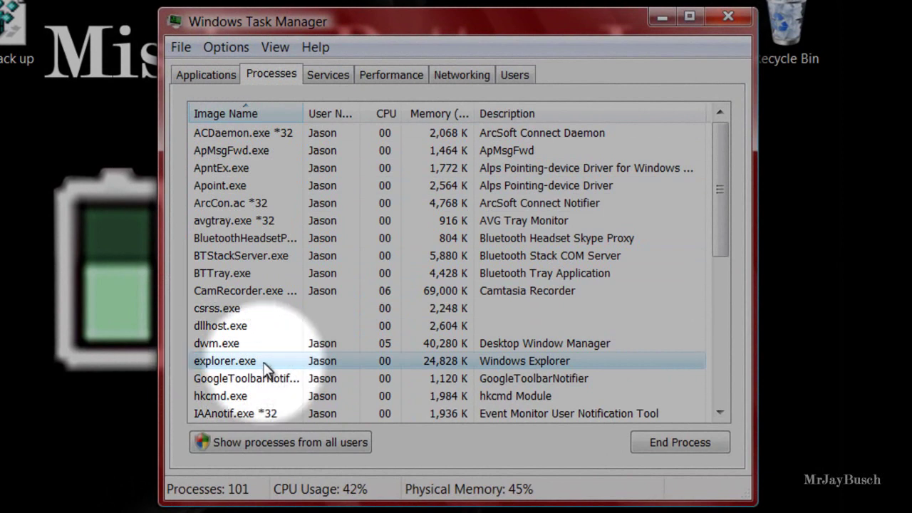
left_click(656, 444)
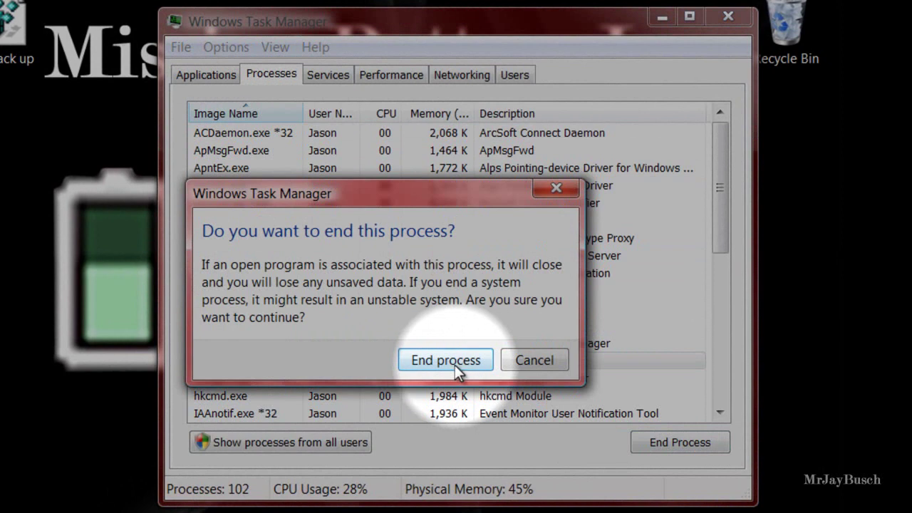
left_click(460, 360)
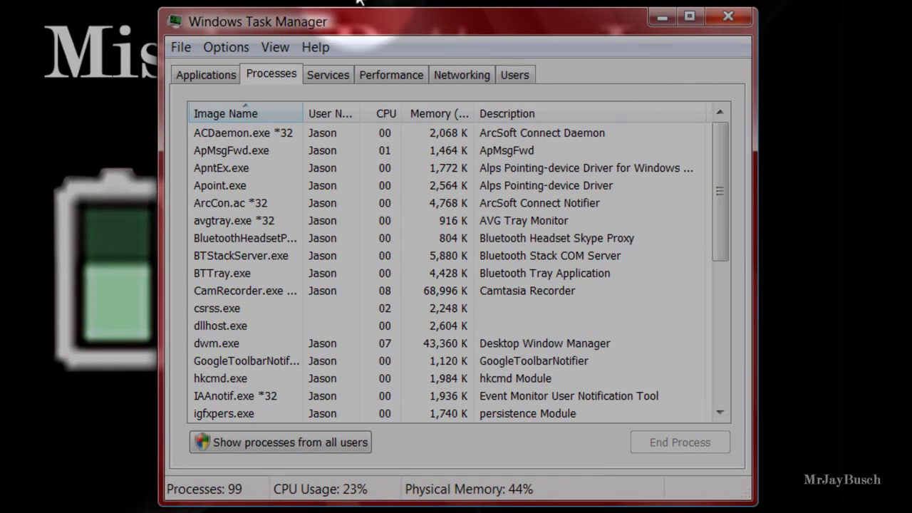
Relaunch explorer.exe as a new task, then close Task Manager.
left_click(180, 49)
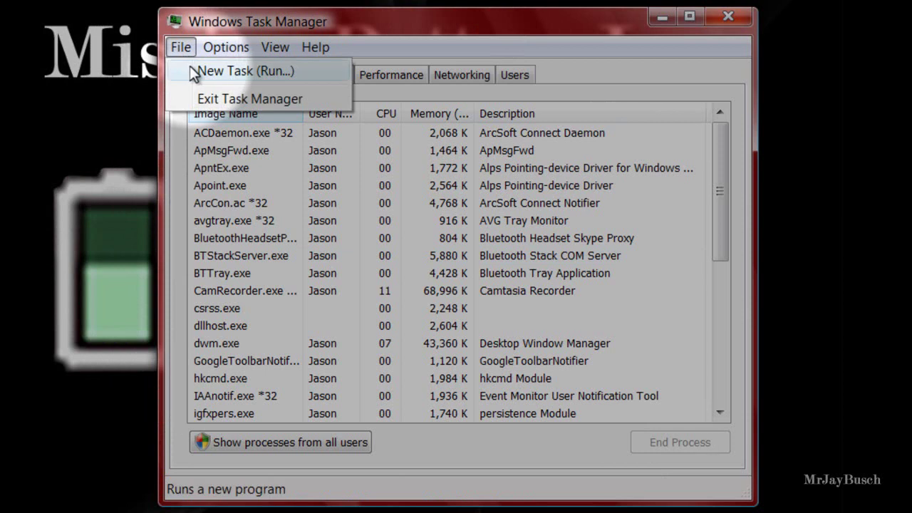
left_click(214, 70)
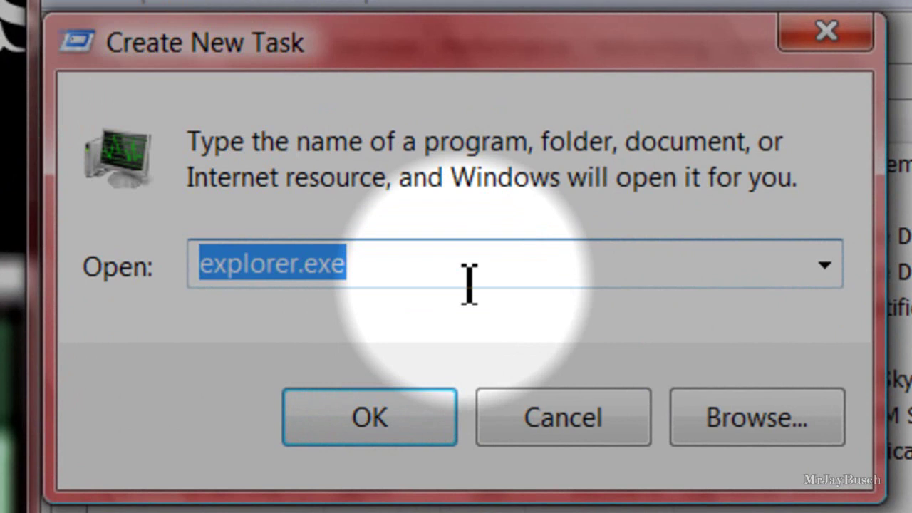
type("explorer")
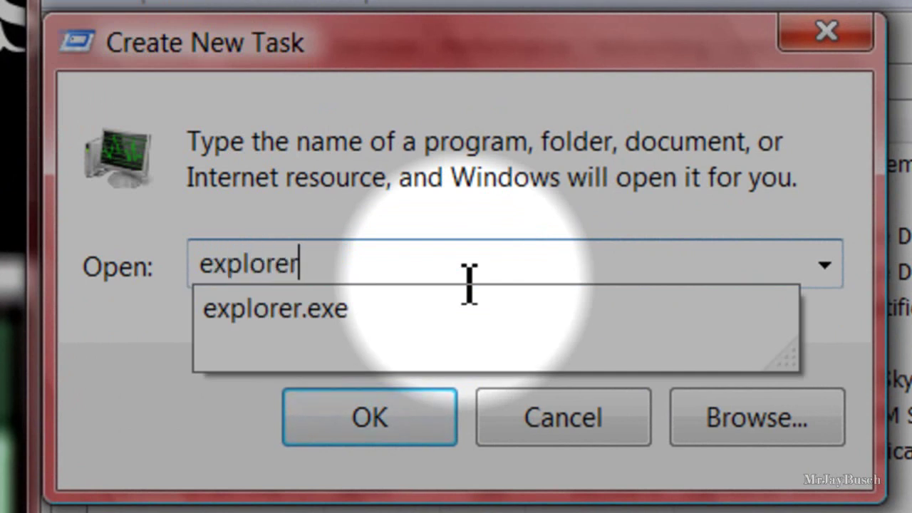
type(".exe")
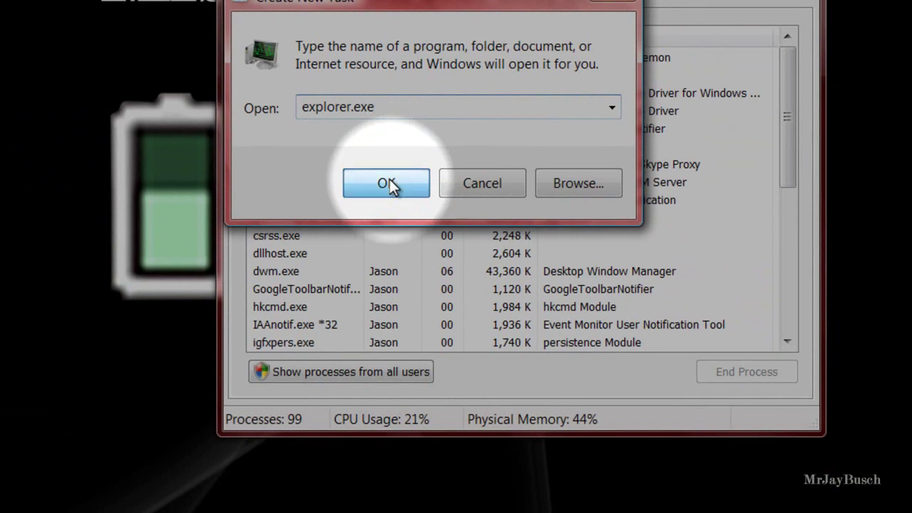
left_click(392, 184)
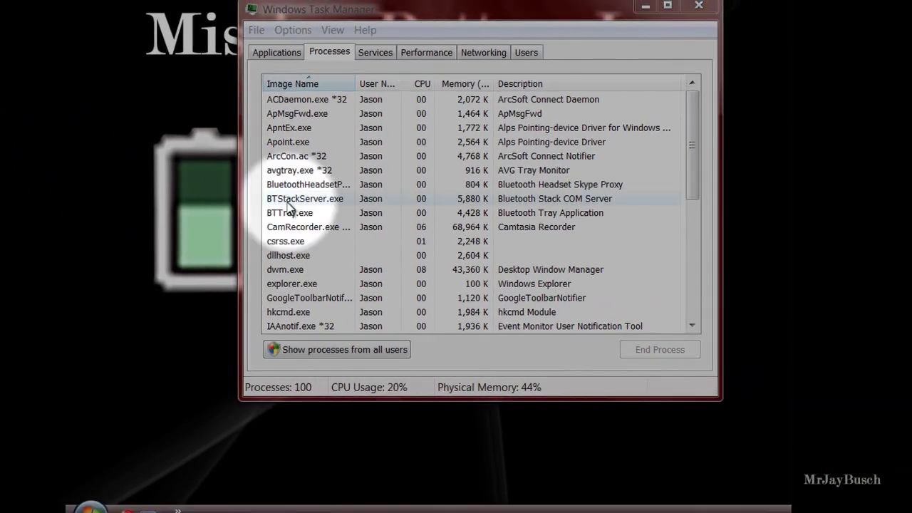
left_click(699, 6)
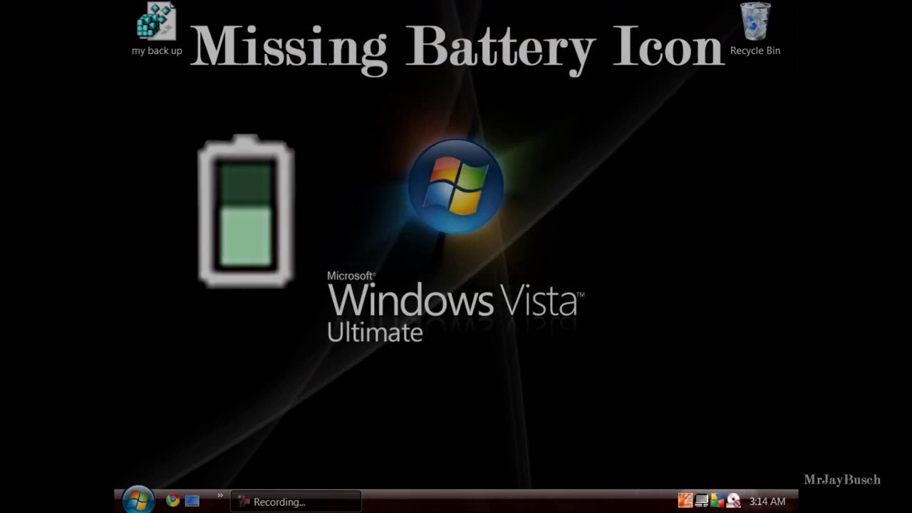